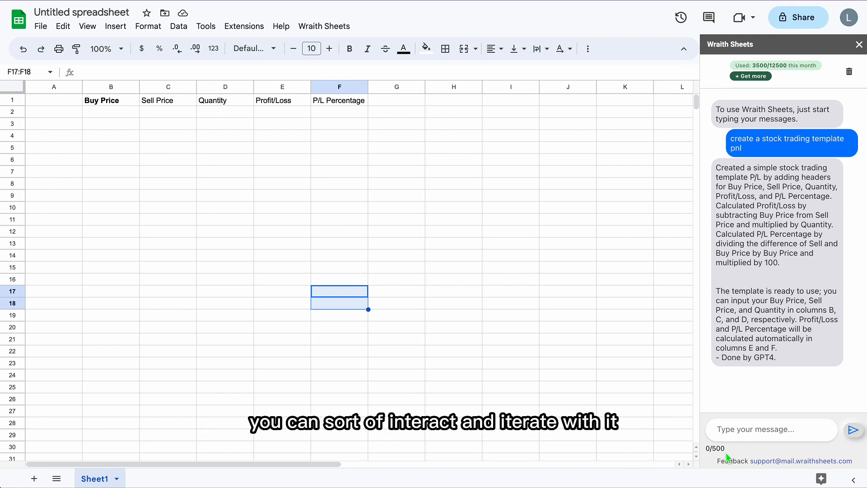
Step: Ask the Wraith Sheets assistant to "add 5 rows of examples" to the stock trading template
left_click(769, 423)
type("add ")
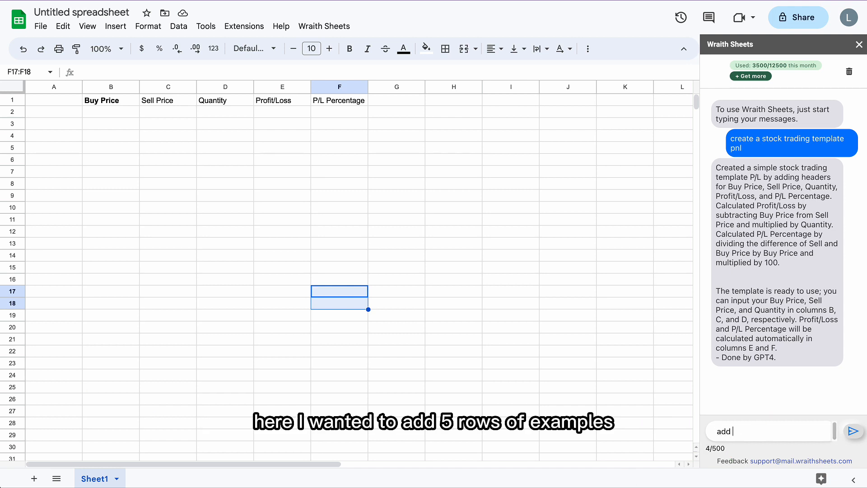
type("5 rows of examples")
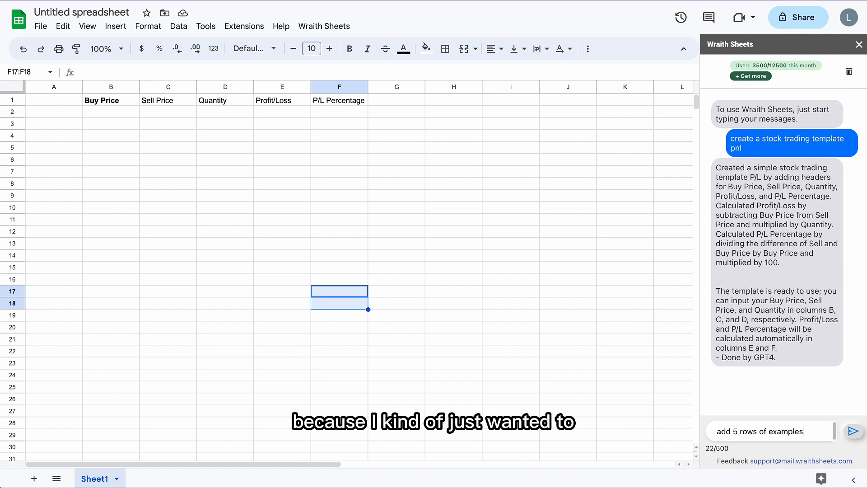
key("Return")
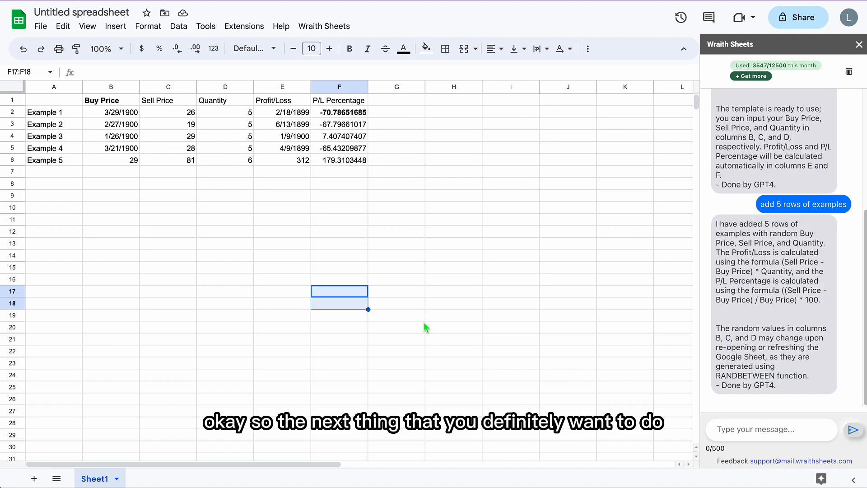
left_click(404, 318)
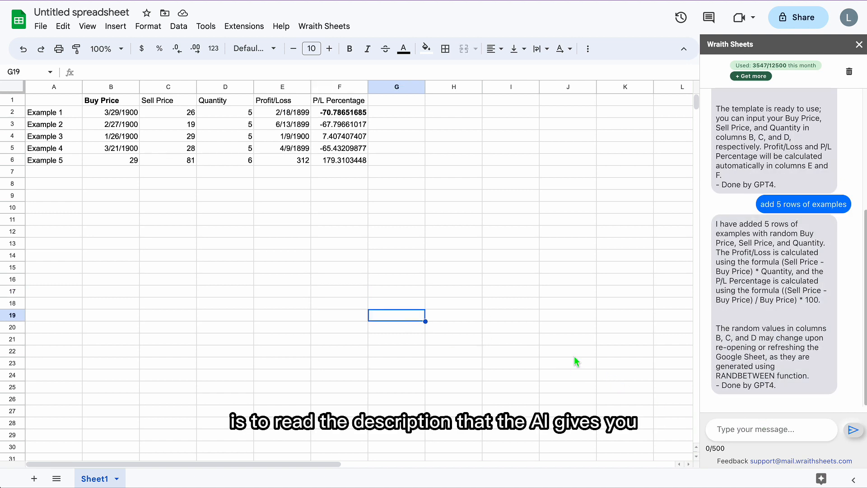
Step: Format the Buy Price and Profit/Loss columns with the Number format
left_click(118, 87)
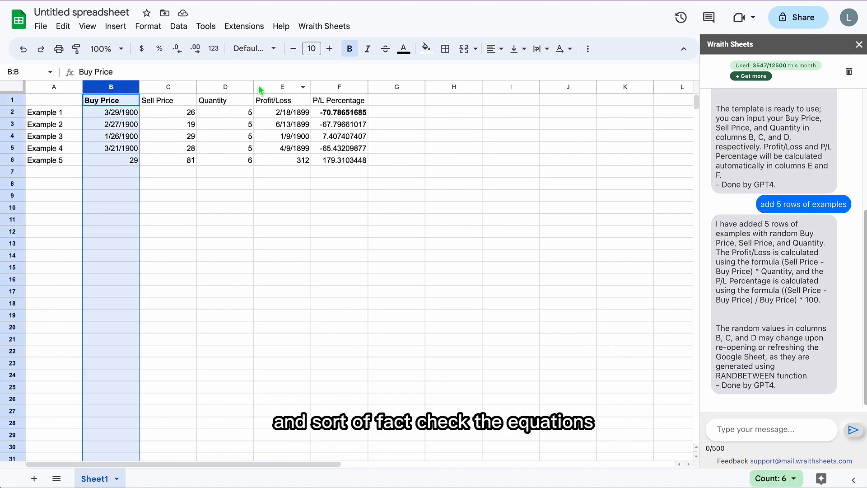
left_click(269, 87, "ctrl")
left_click(178, 26)
mouse_move(148, 25)
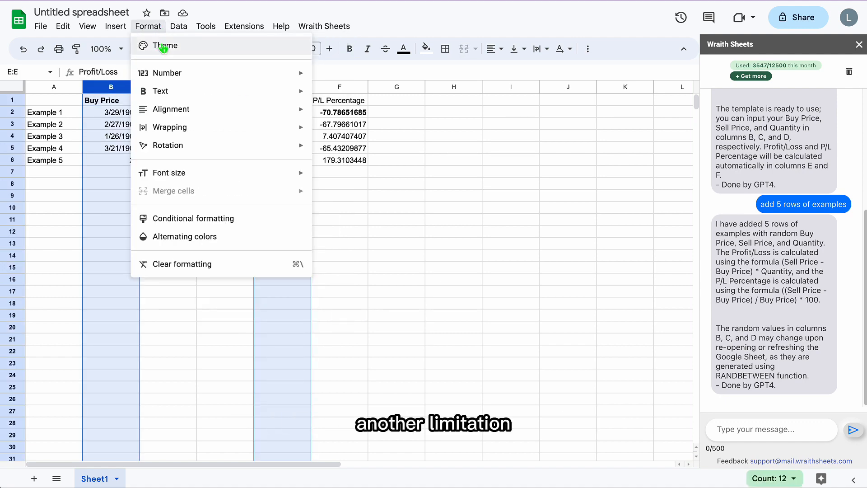
mouse_move(204, 73)
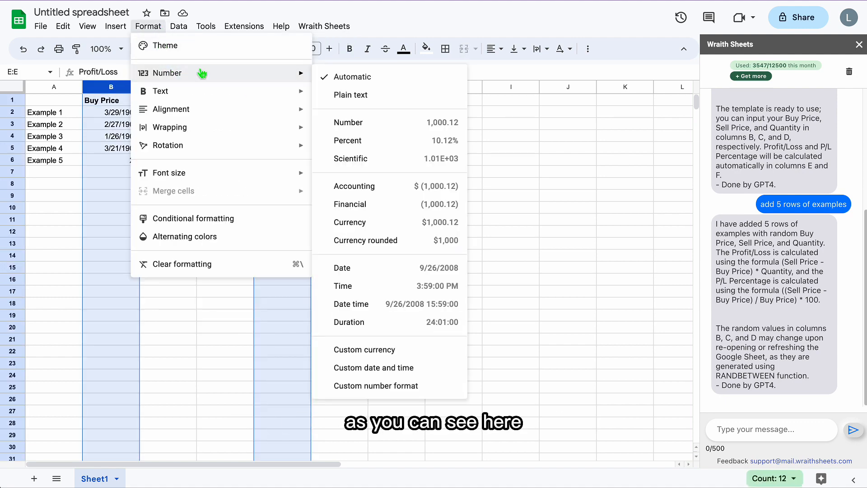
left_click(368, 124)
left_click(280, 220)
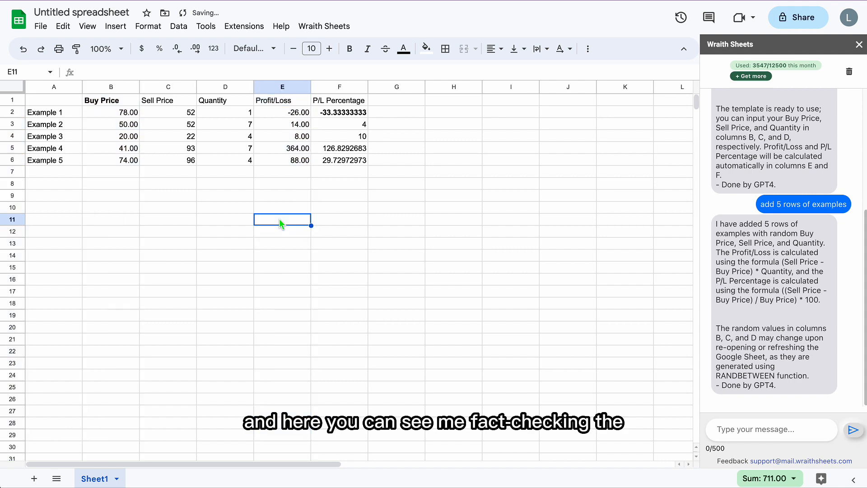
Step: Check the Profit/Loss formula of Example 1 and the formulas behind the example prices and quantity
left_click(159, 117)
left_click(214, 113)
left_click(280, 113)
left_click(87, 72)
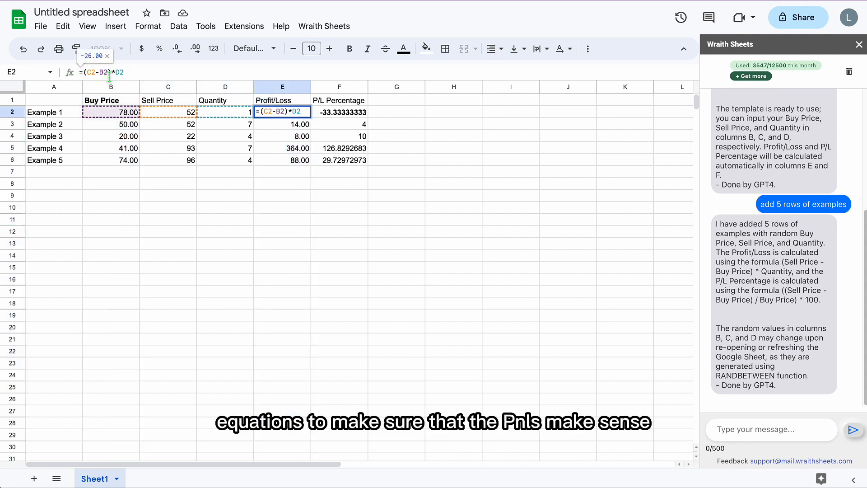
left_click(207, 244)
left_click(176, 145)
left_click(119, 148)
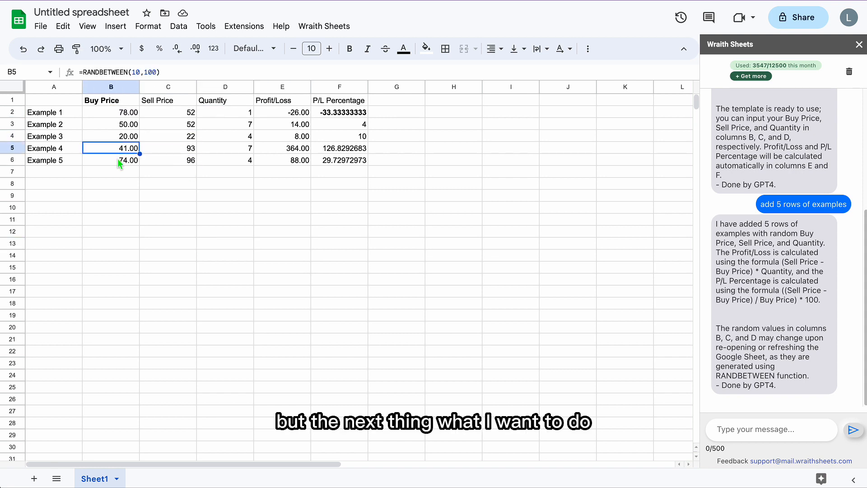
left_click(119, 159)
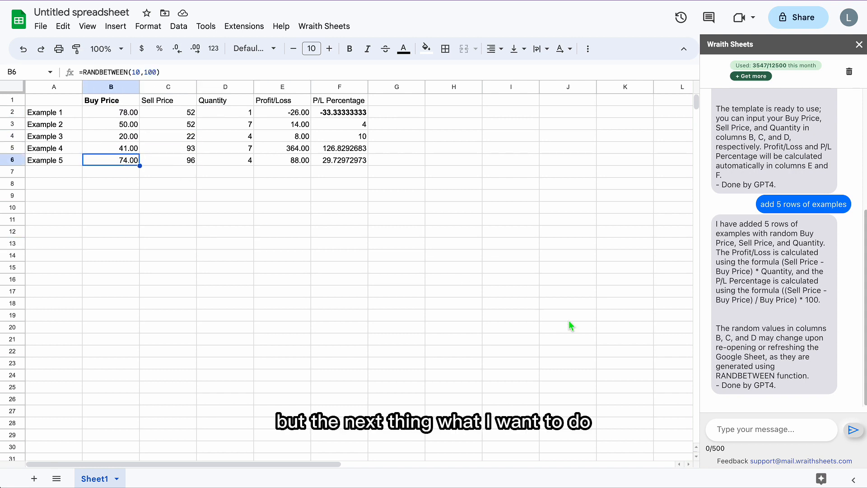
Step: Ask the assistant to "add columns to deal with taxes on a FIFO basis + short/long term"
left_click(746, 429)
type("add colum")
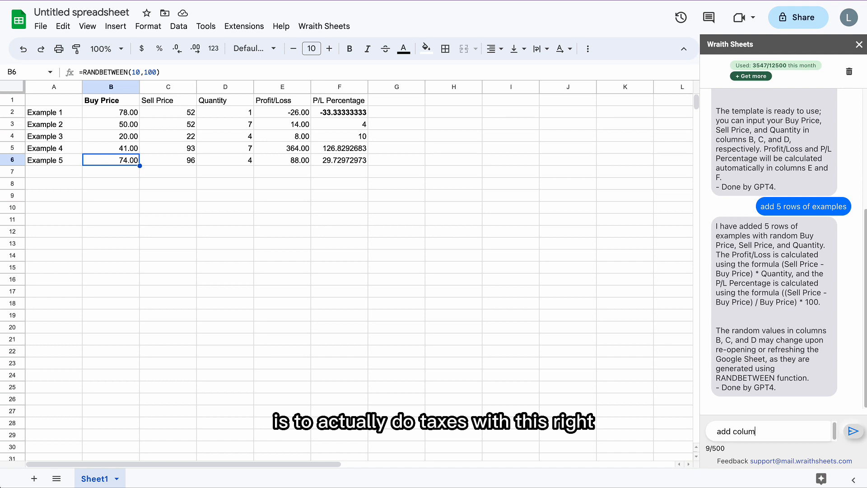
type("ns to deal with taxes on a FIF")
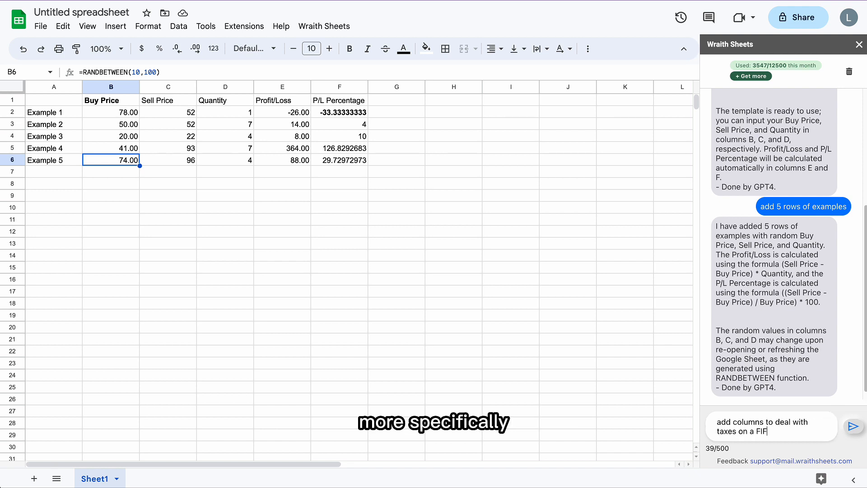
type("O basis + short/long term")
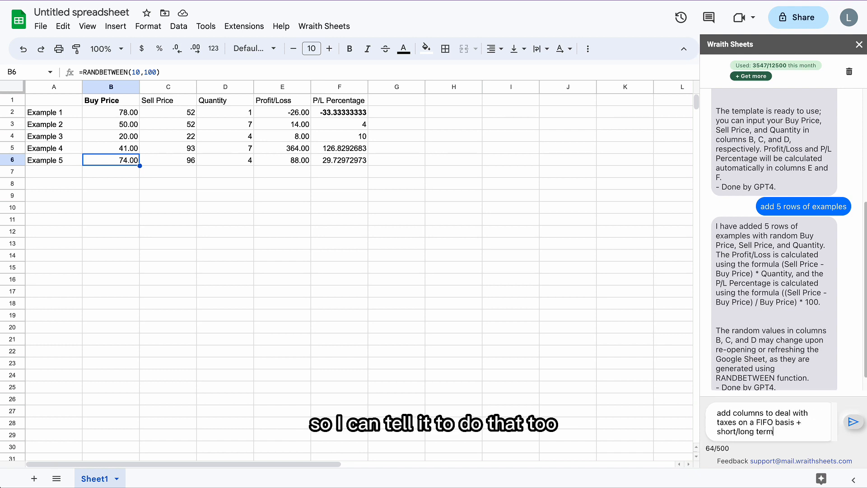
key("Return")
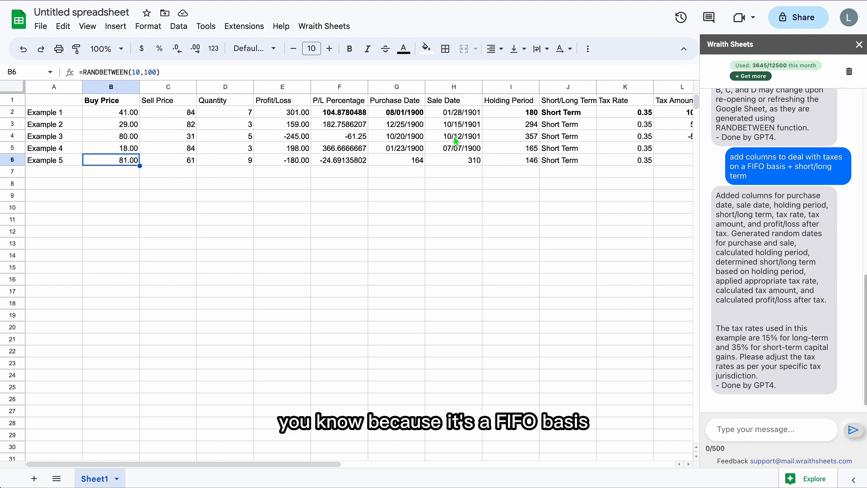
Step: Examine the new tax columns, including the formulas for Purchase Date and Holding Period
left_click(407, 114)
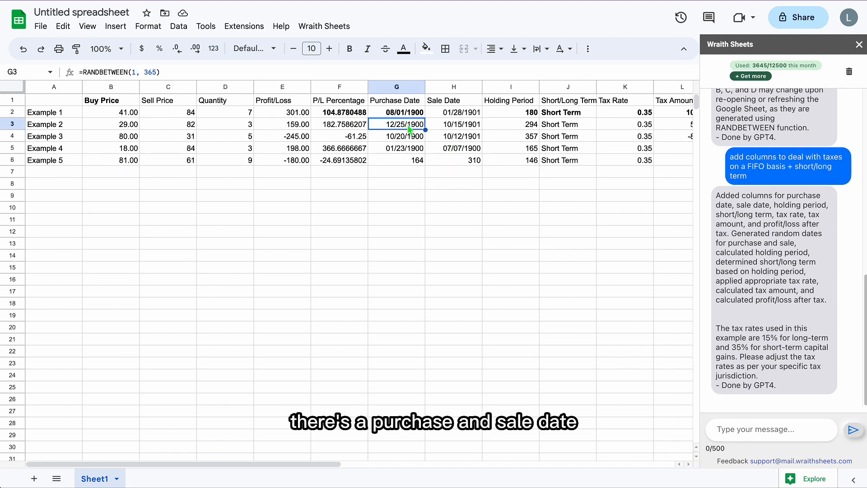
scroll(408, 151, "right", 5)
scroll(408, 156, "left", 5)
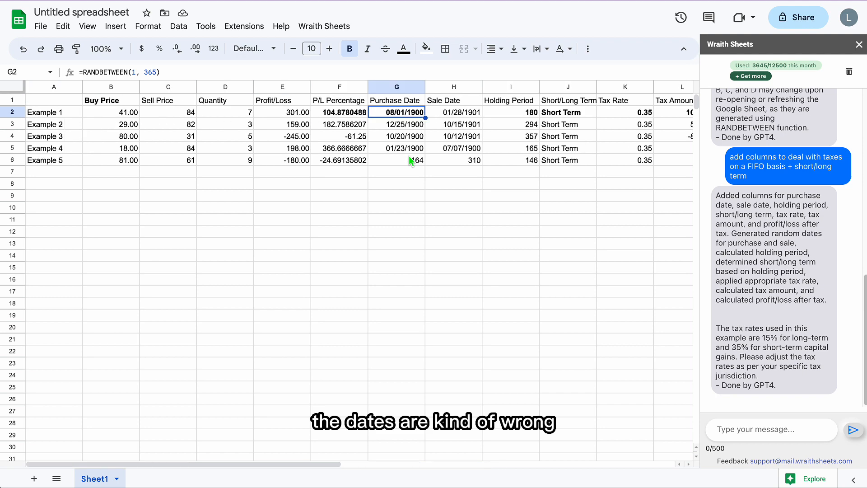
scroll(408, 156, "right", 3)
left_click(352, 116)
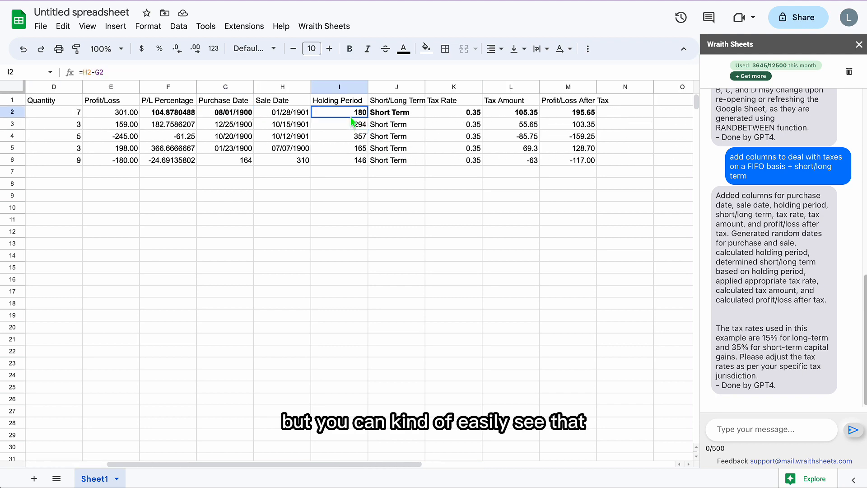
Step: Set Example 1's purchase date to 3/02/2022 and its sale date to 3/29/2023
left_click(236, 116)
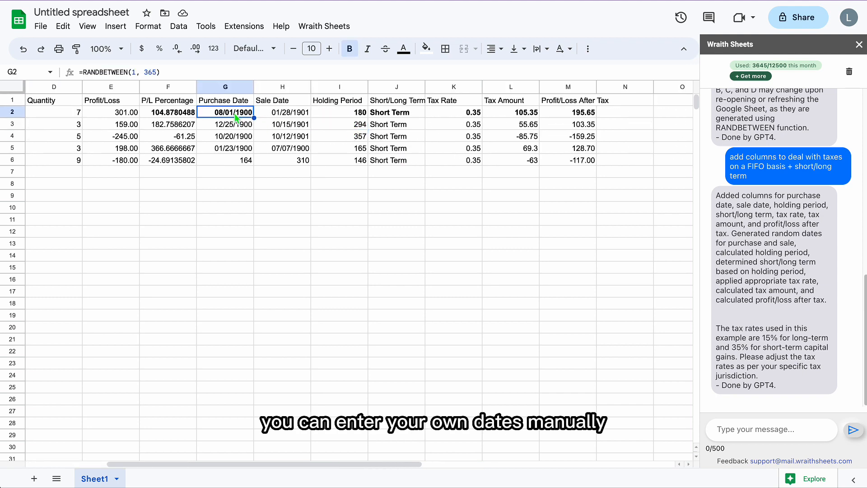
type("3/")
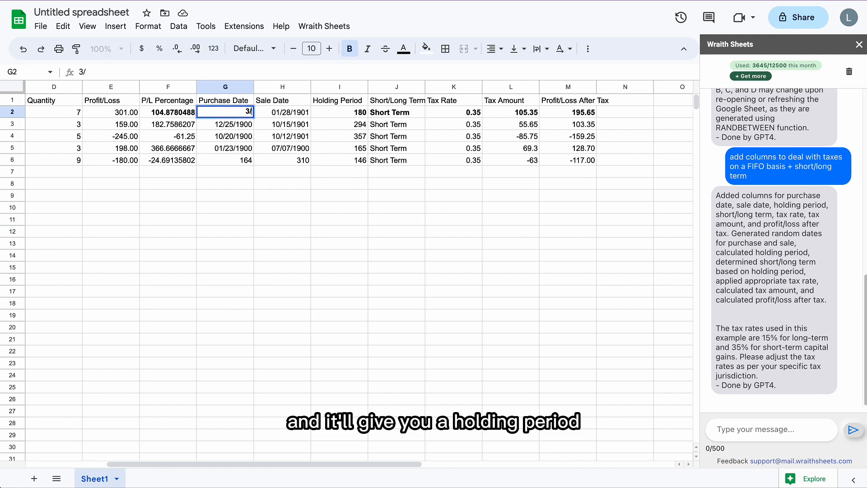
type("02/2022")
key("Tab")
type("3")
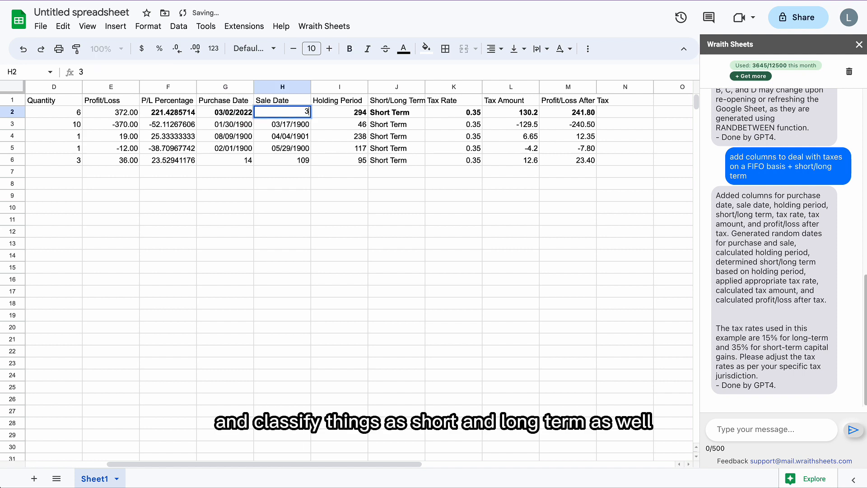
type("/29/2023")
key("Return")
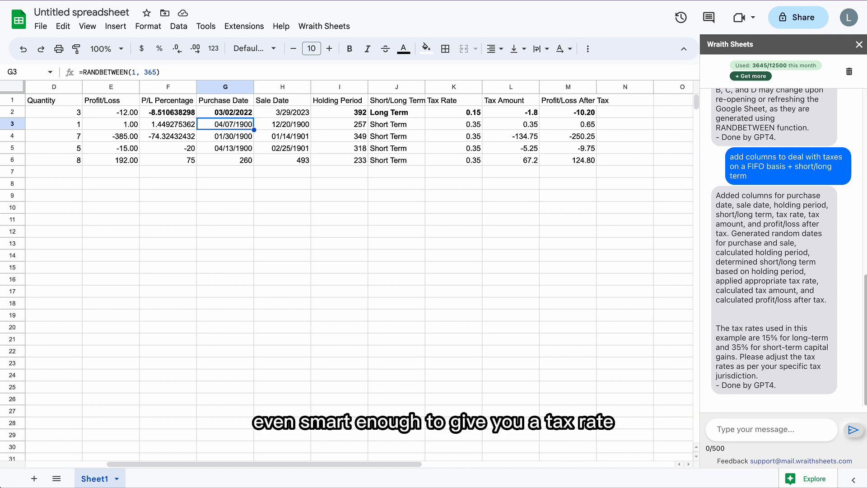
Step: Inspect the Tax Rate formula of Example 1 and the Tax Amount formulas of several example rows
left_click(435, 105)
left_click(440, 119)
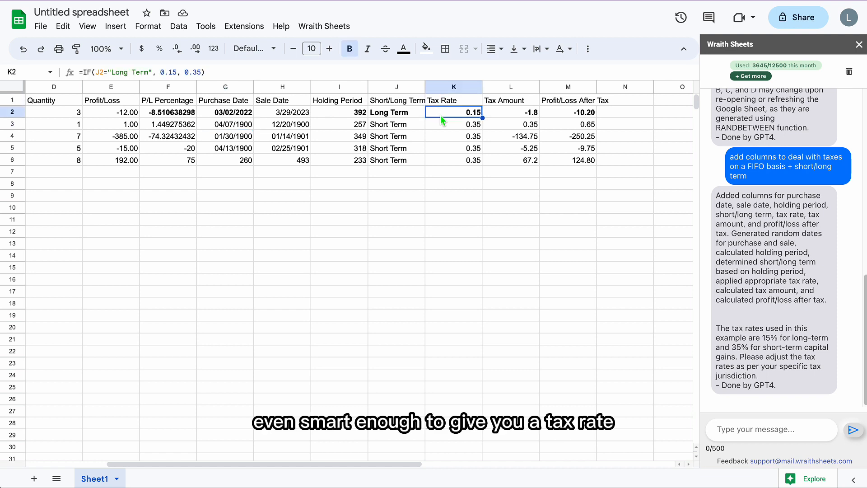
left_click(516, 117)
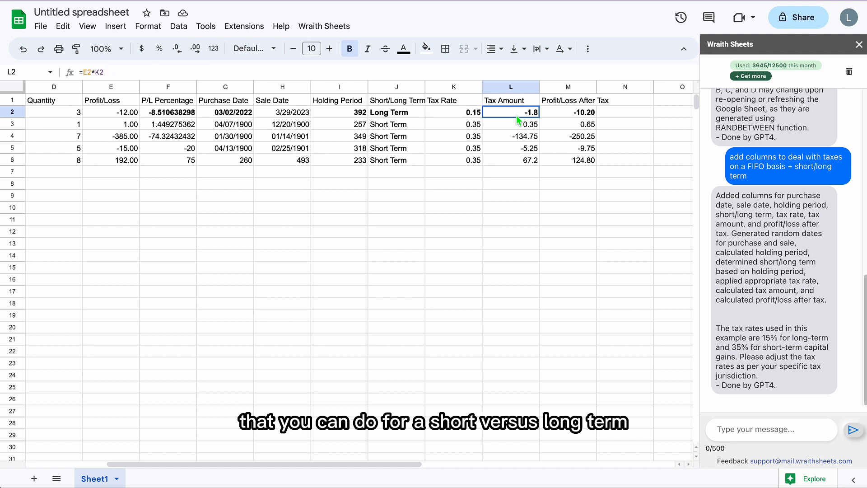
left_click(90, 72)
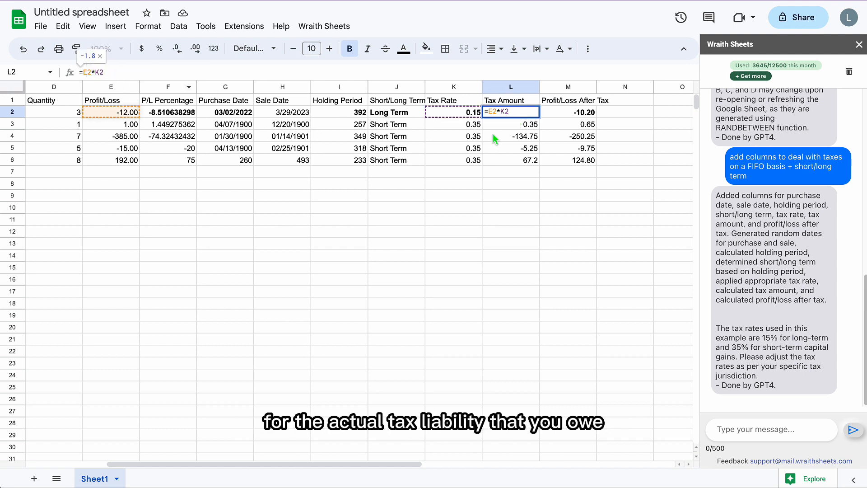
left_click(524, 153)
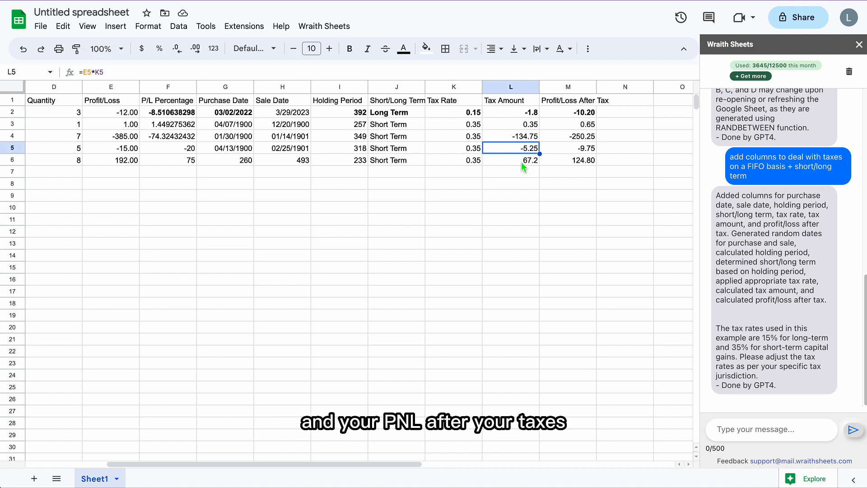
left_click(521, 162)
left_click(531, 169)
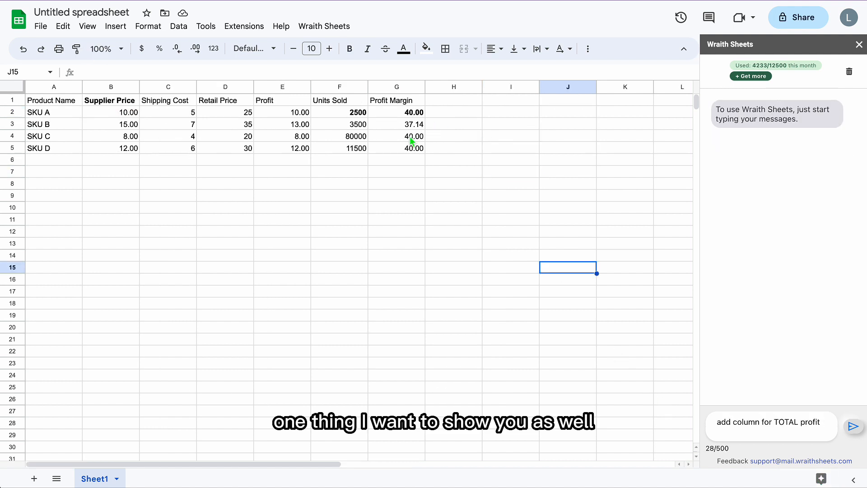
Step: Look over the product table, from the Product Name column to Profit Margin, for SKU A to SKU D
left_click(176, 126)
left_click(45, 103)
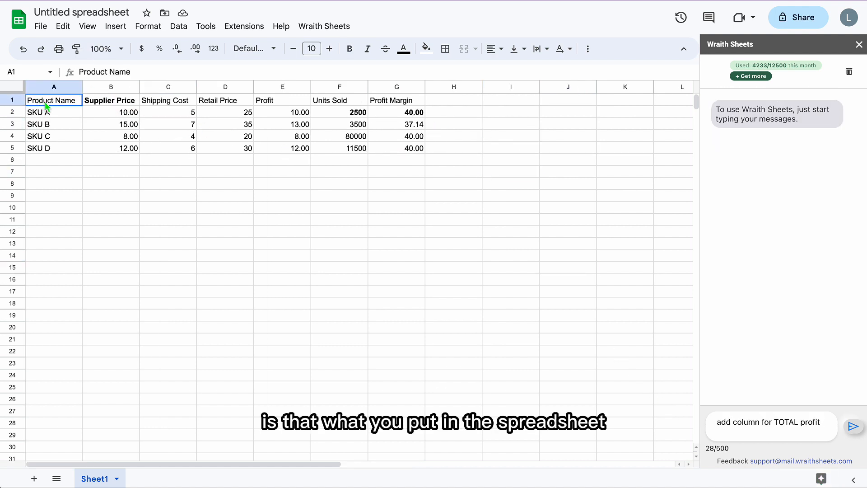
left_click_drag(46, 105, 467, 221)
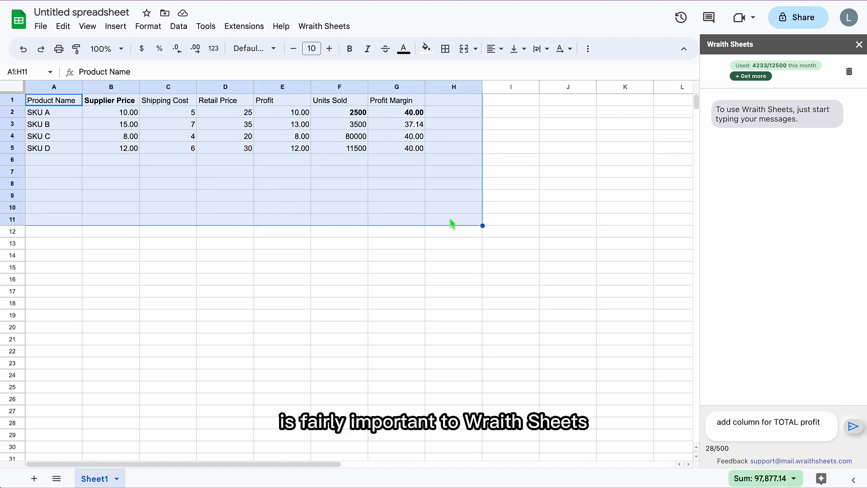
left_click(382, 199)
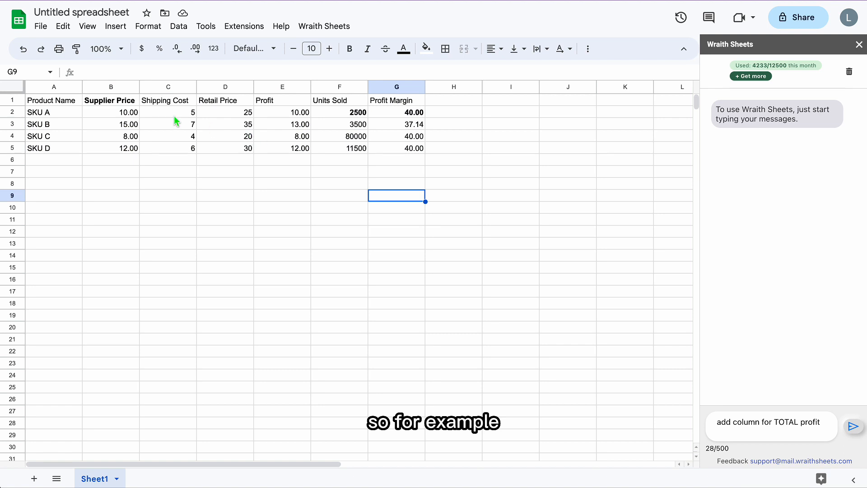
left_click_drag(55, 101, 410, 151)
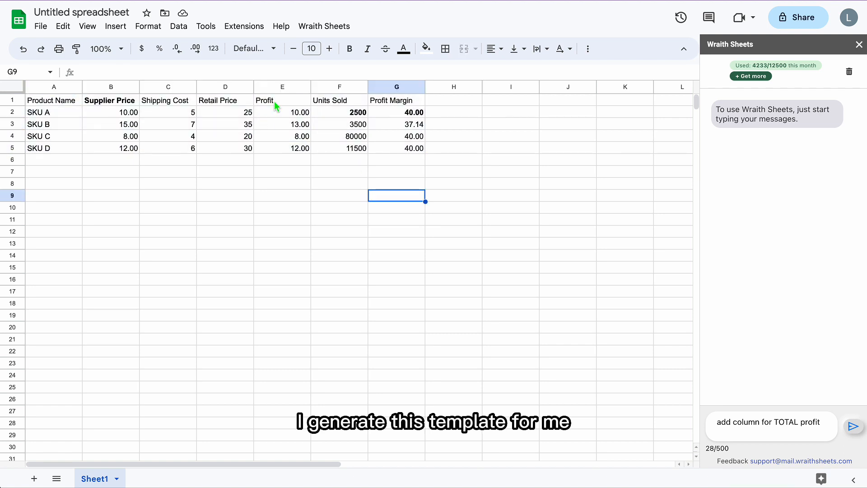
Step: Rename the Profit header to "Profit Per Unit Sold" and widen its column to fit the text
left_click(275, 101)
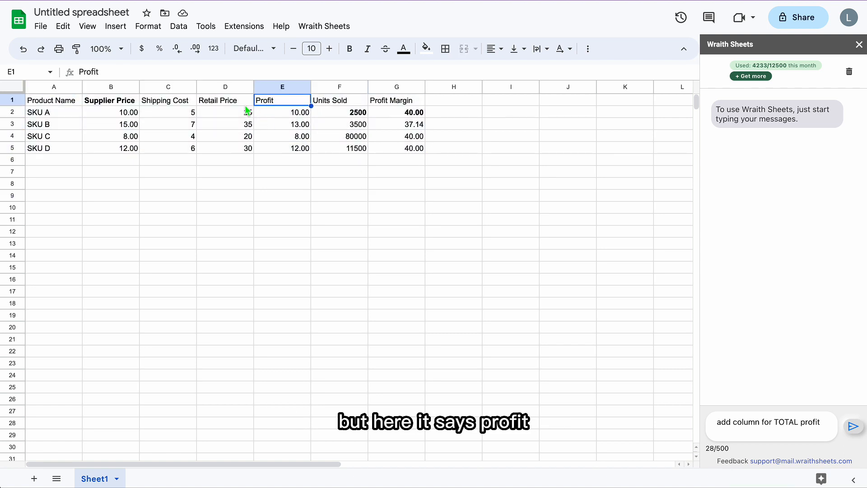
left_click(132, 72)
type("Per Unit Sold")
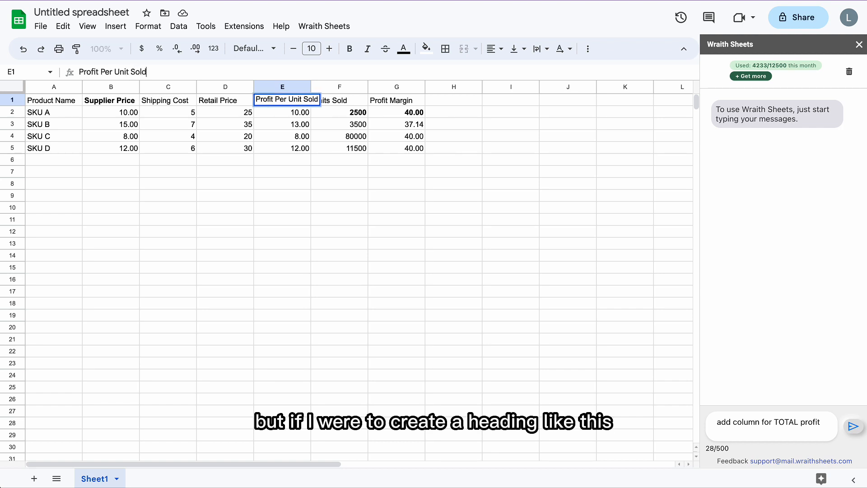
key("Return")
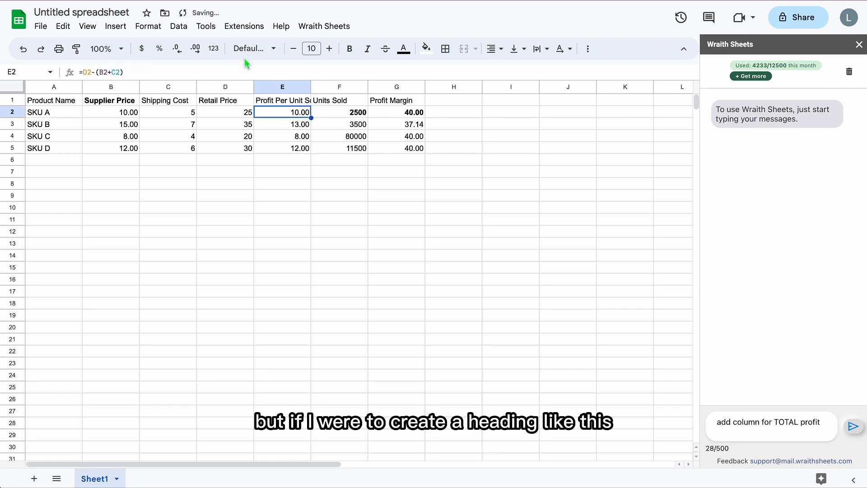
left_click(282, 100)
left_click_drag(311, 87, 324, 87)
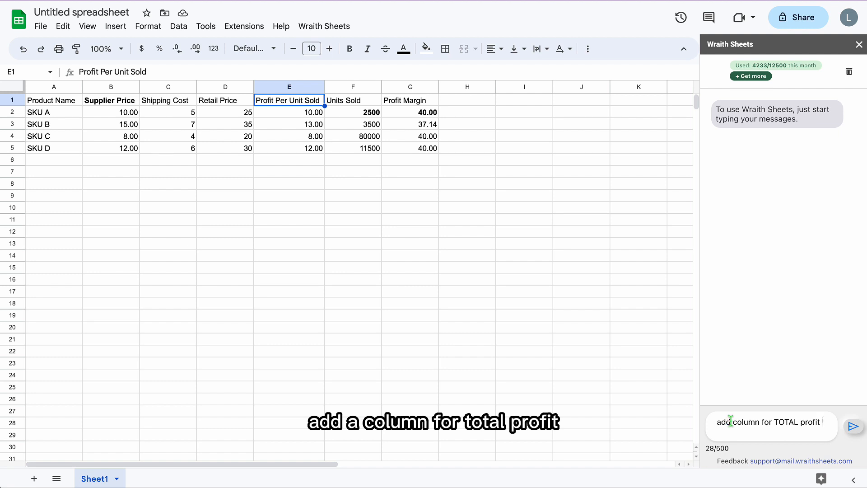
Step: Send the assistant the request "add column for TOTAL profit, and analyze the health of this dropshipping business"
type(", and analyze the health of this dropshipping business")
key("Return")
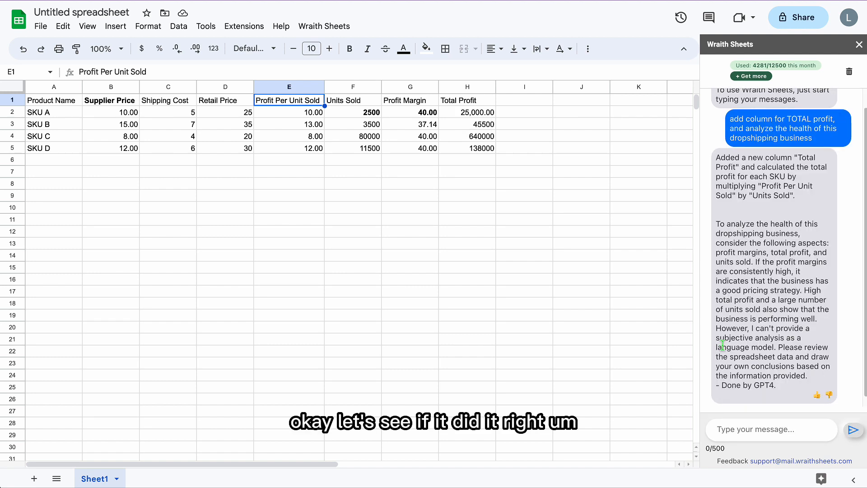
Step: Inspect the Profit Margin formulas of SKU A and SKU D, checking which cells SKU A's formula references
left_click(423, 114)
left_click(90, 72)
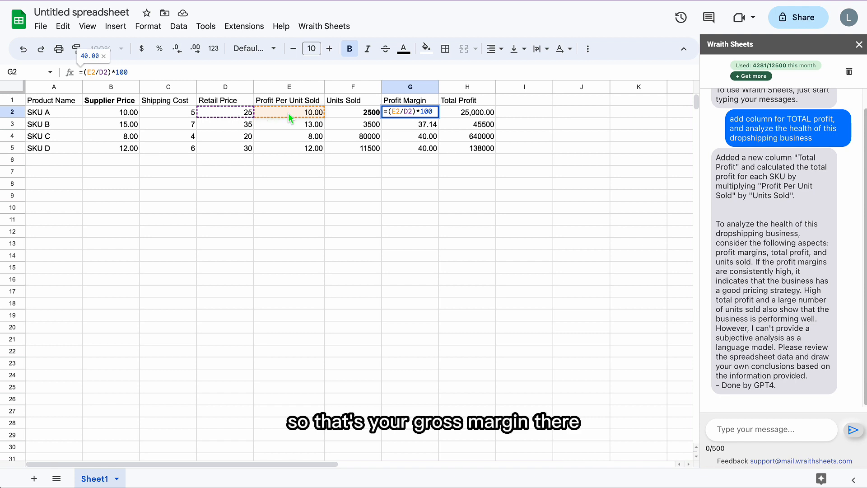
left_click(412, 149)
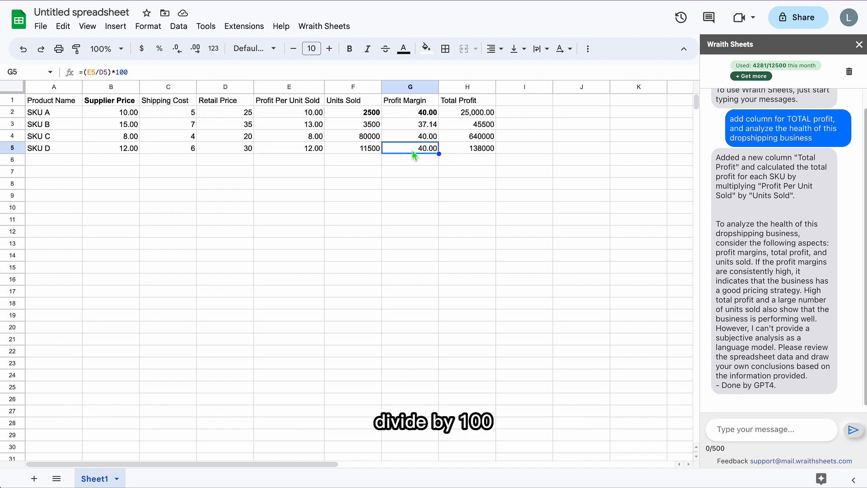
Step: Rename the Profit Margin header to "Profit Margin (%)"
double_click(434, 100)
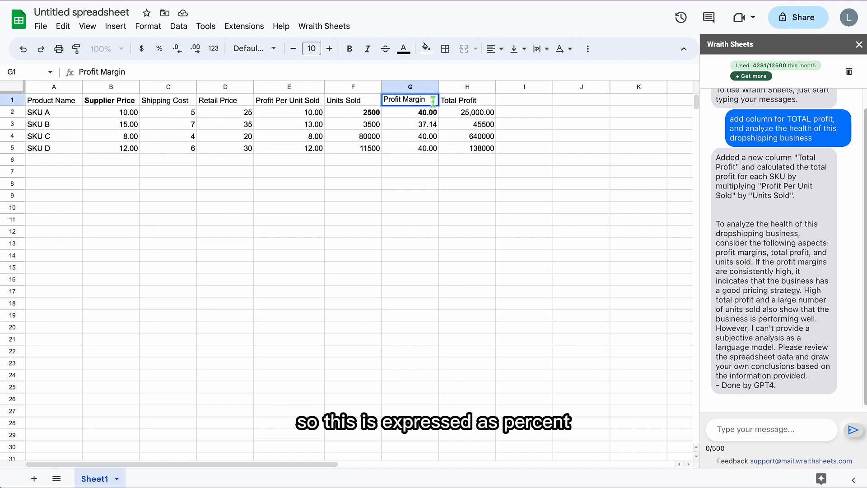
type("(%)")
key("Return")
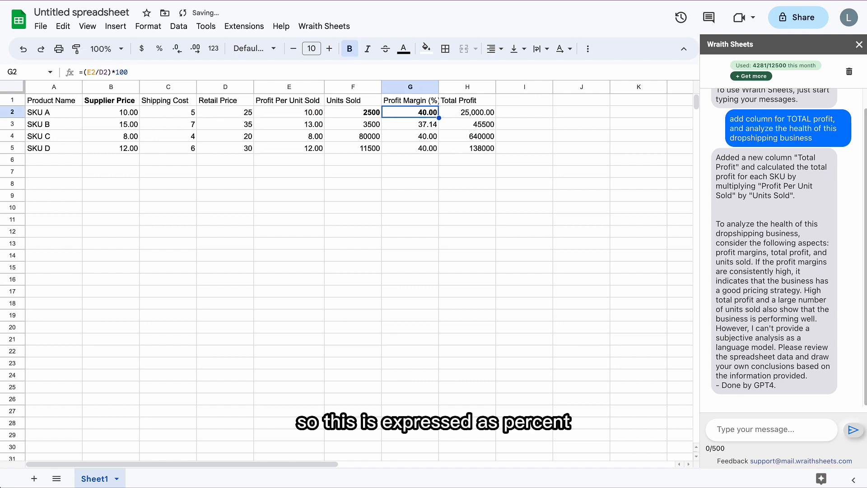
Step: Inspect the Total Profit formulas of SKU A and SKU B, checking which cells SKU A's formula references
left_click(475, 98)
left_click(473, 113)
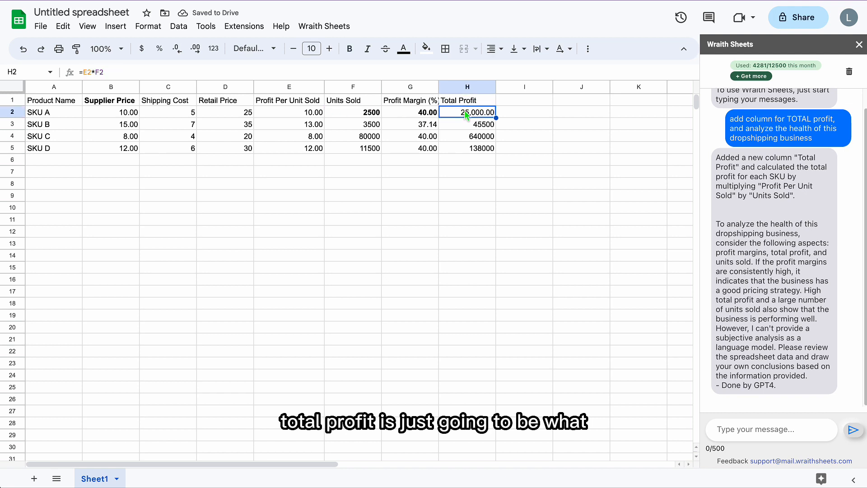
left_click(88, 73)
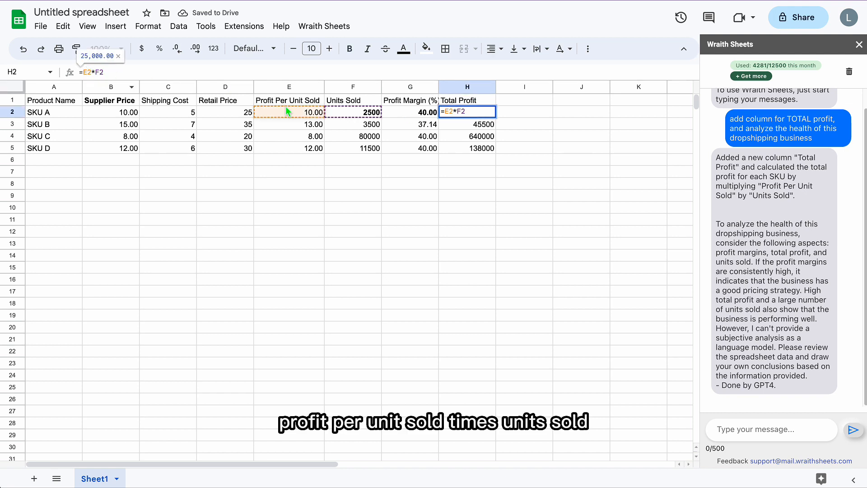
left_click(465, 127)
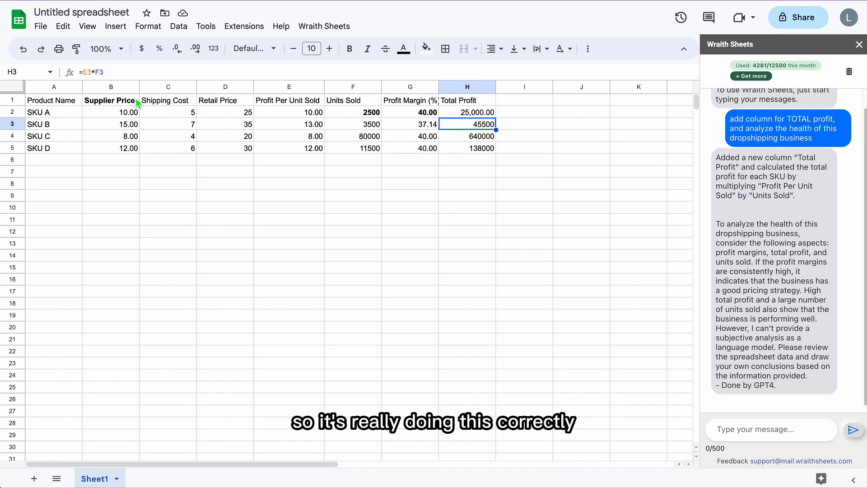
Step: Move SKU C's Total Profit cell down onto SKU D's row
left_click(474, 140)
left_click_drag(474, 140, 474, 149)
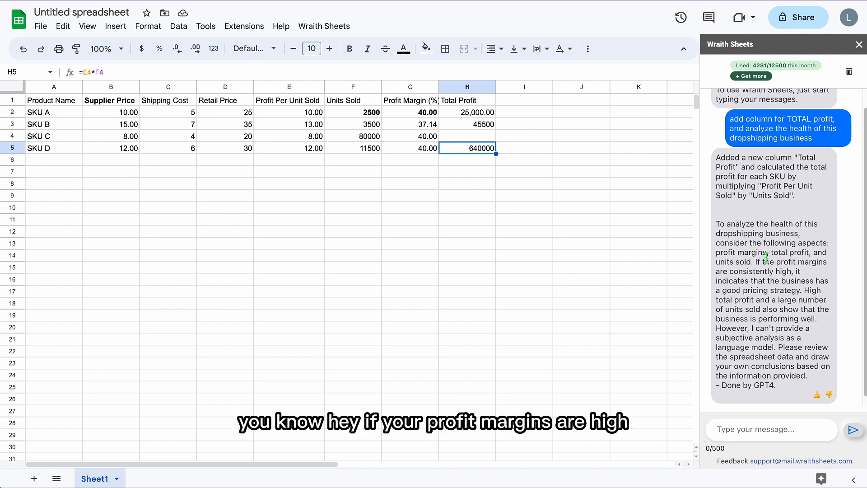
Step: Highlight the assistant's analysis from "If the profit margins" to "language model." to read it
left_click_drag(755, 261, 778, 347)
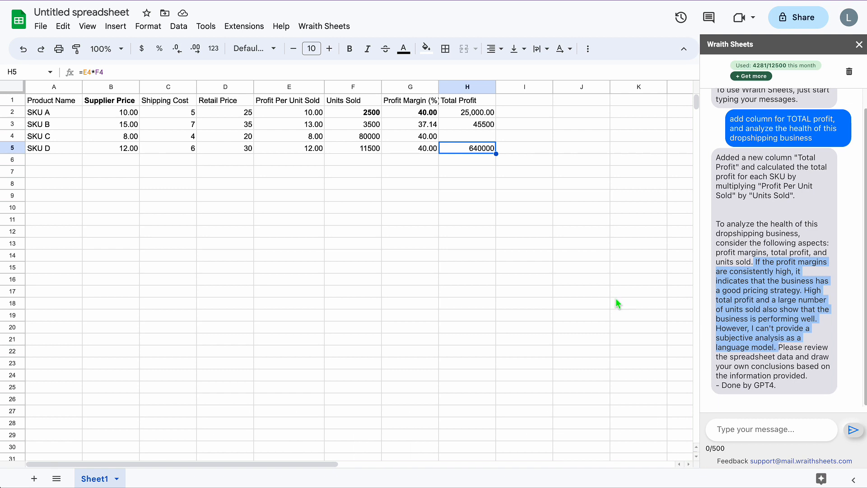
left_click(524, 243)
mouse_move(799, 238)
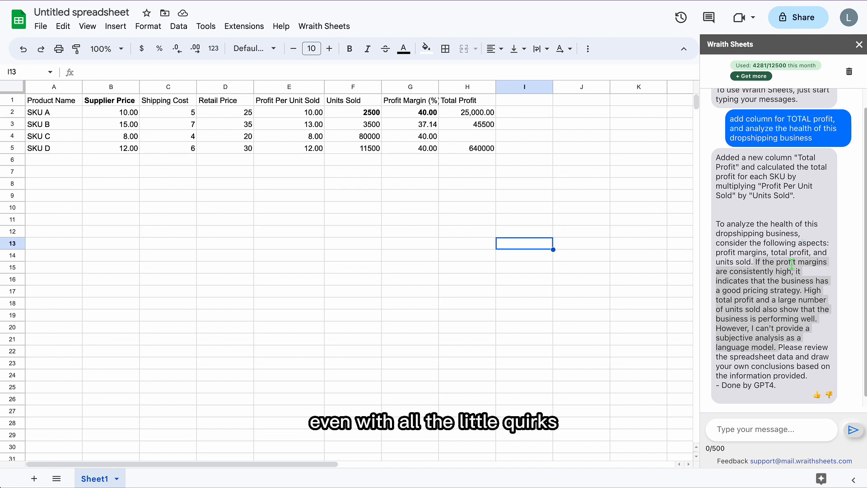
Step: Select the Total Profit column from its header through row 7
left_click(524, 135)
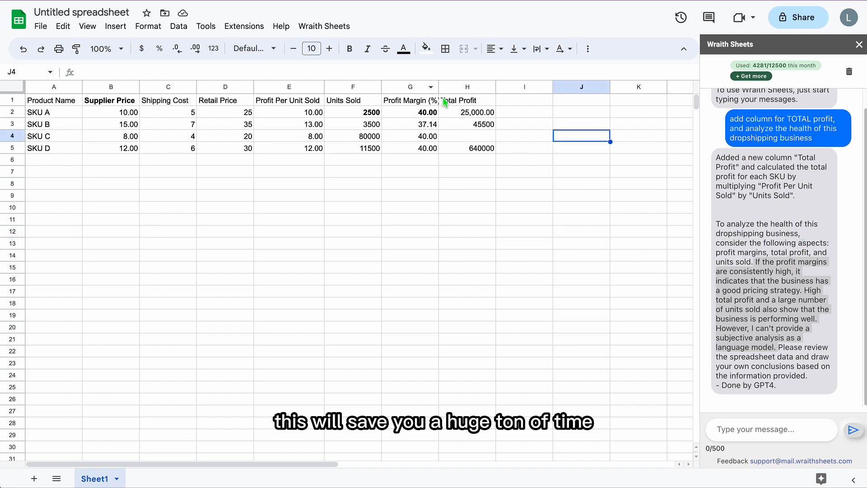
left_click(456, 102)
left_click(469, 172, "shift")
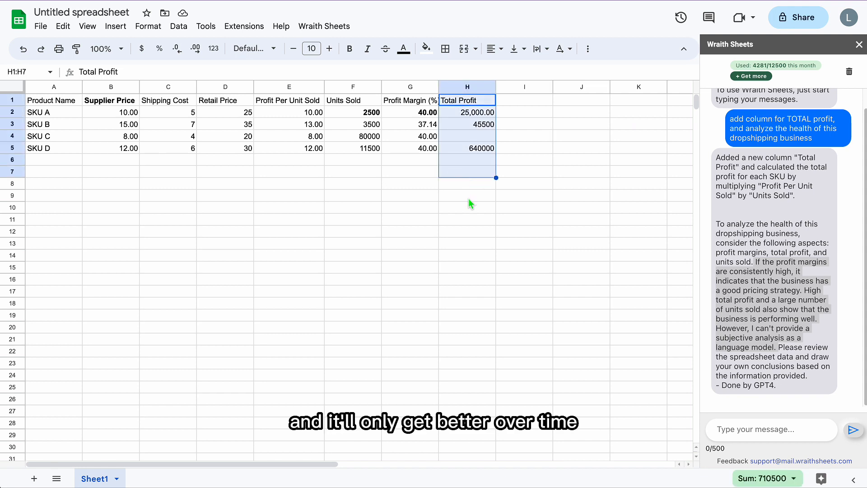